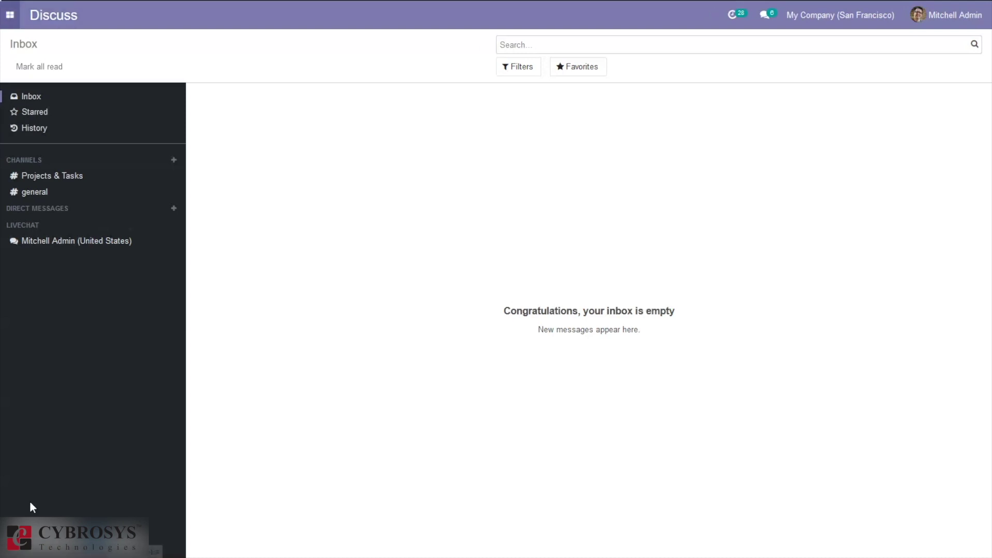
# Go to the Attendances app from the apps menu
pyautogui.hotkey('alt', 'h')
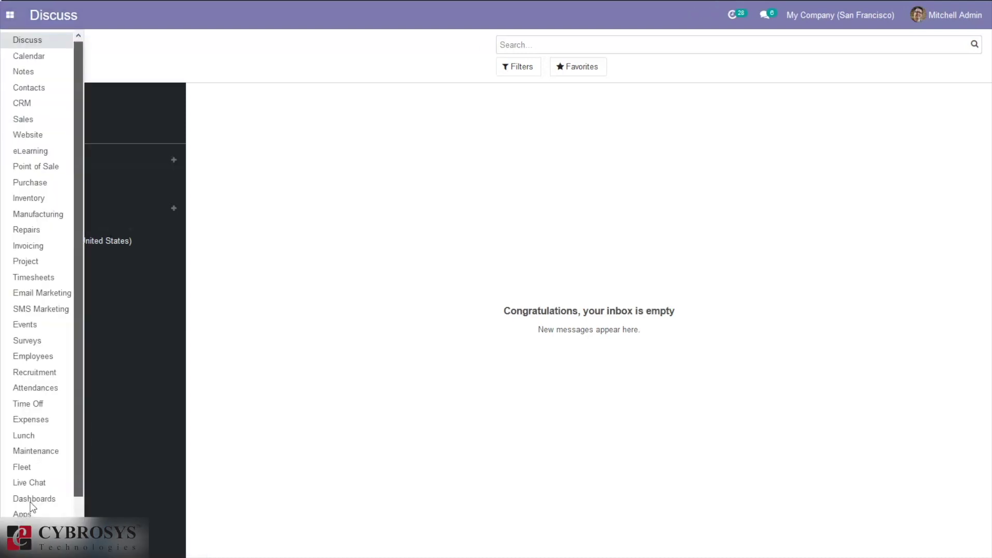
pyautogui.scroll(-1, 30, 502)
pyautogui.click(30, 502)
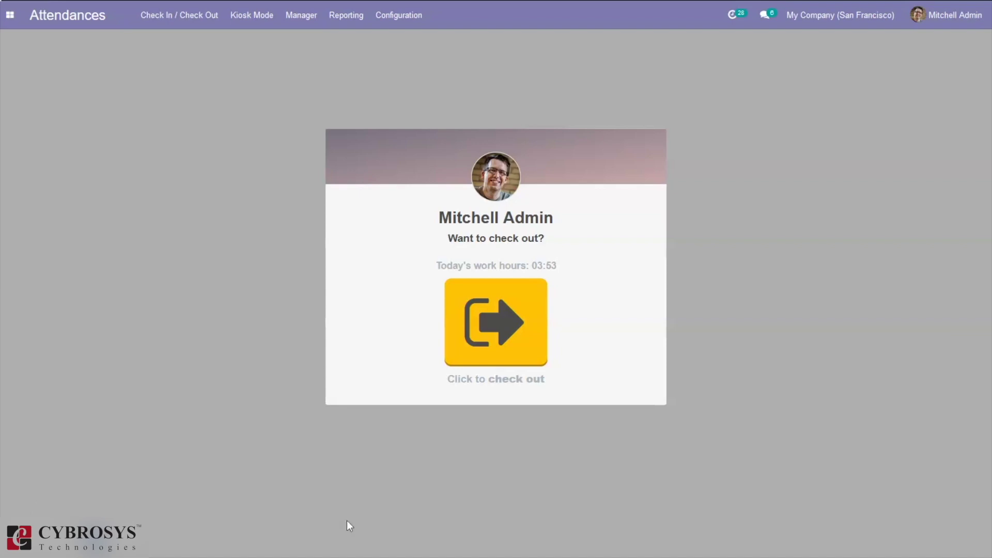
# Check Mitchell Admin out after 3 hours 53 minutes and dismiss the goodbye message
pyautogui.click(526, 327)
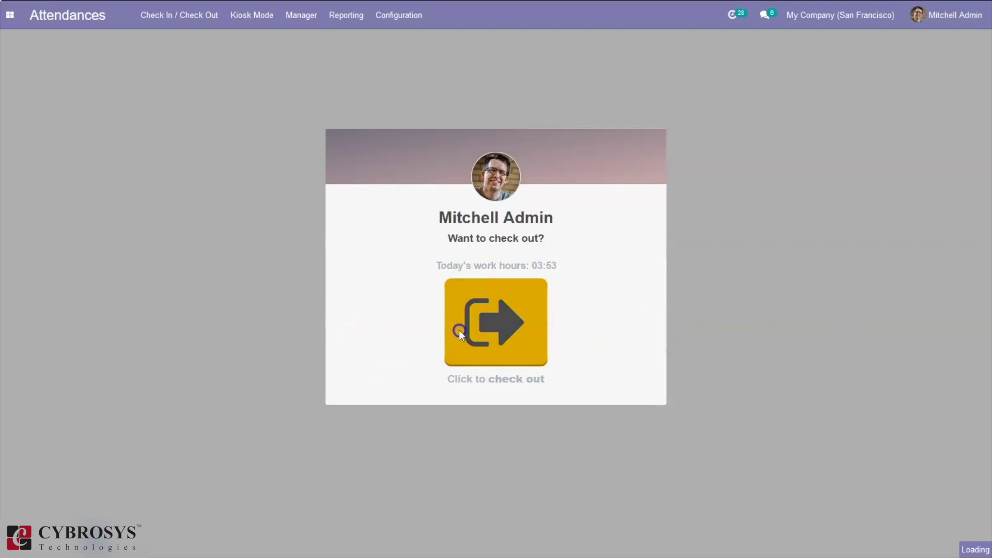
pyautogui.click(439, 349)
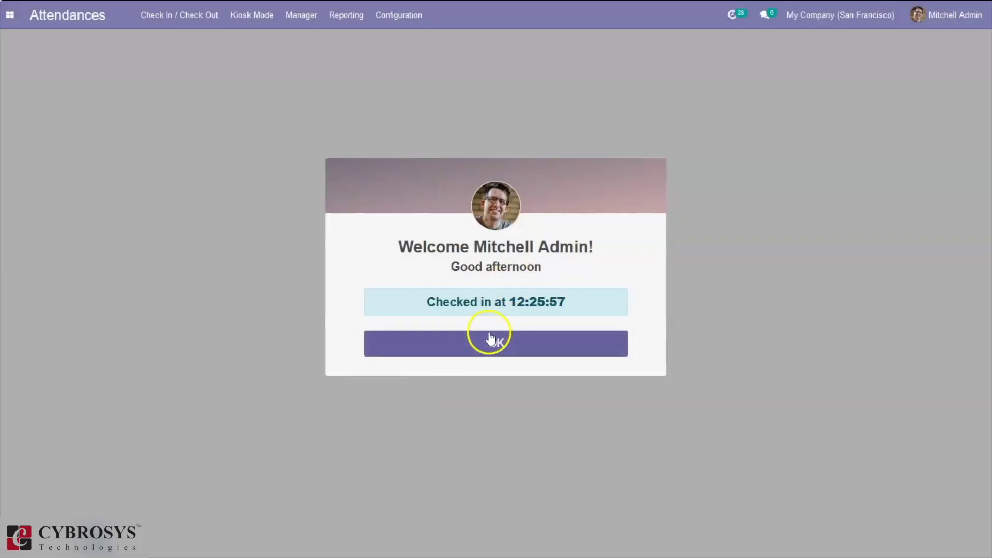
pyautogui.click(490, 339)
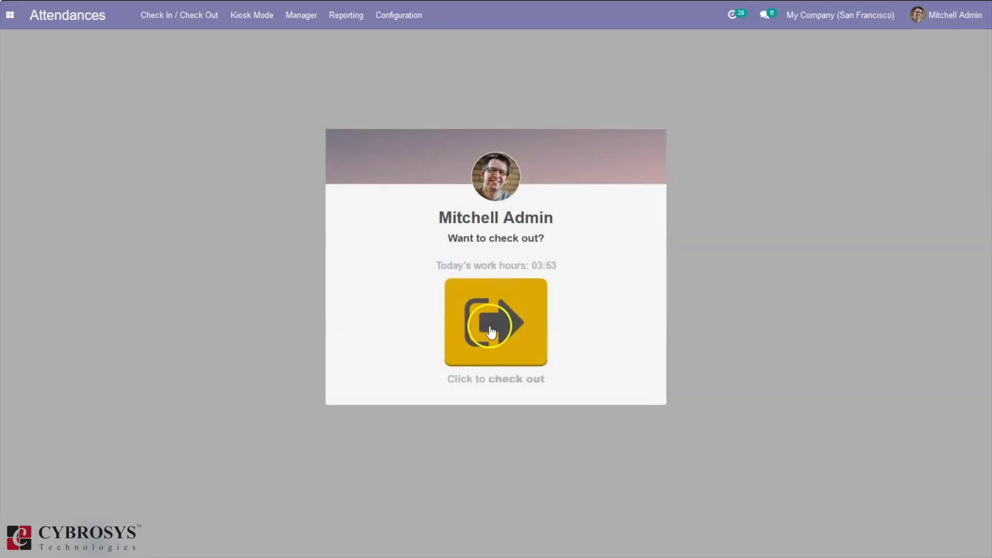
pyautogui.click(491, 331)
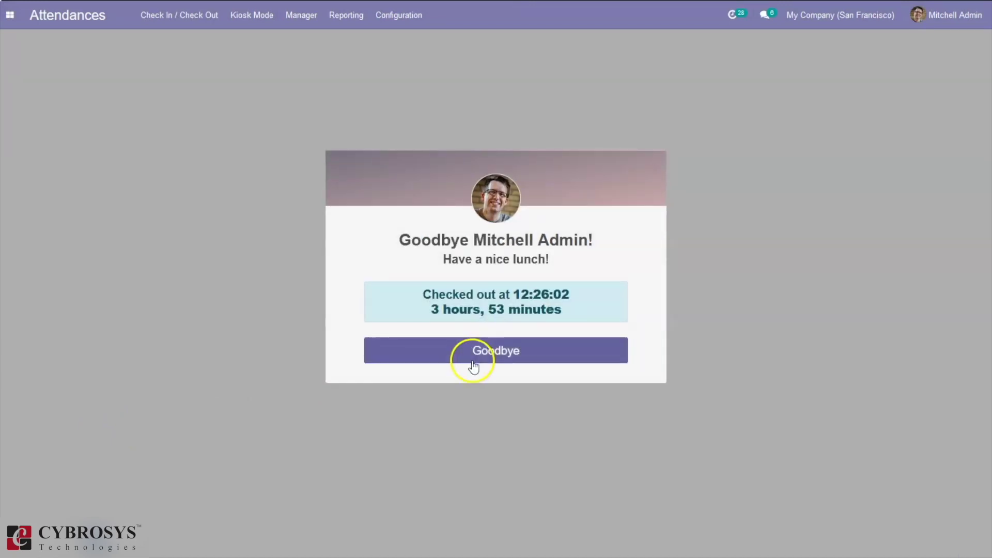
pyautogui.click(474, 367)
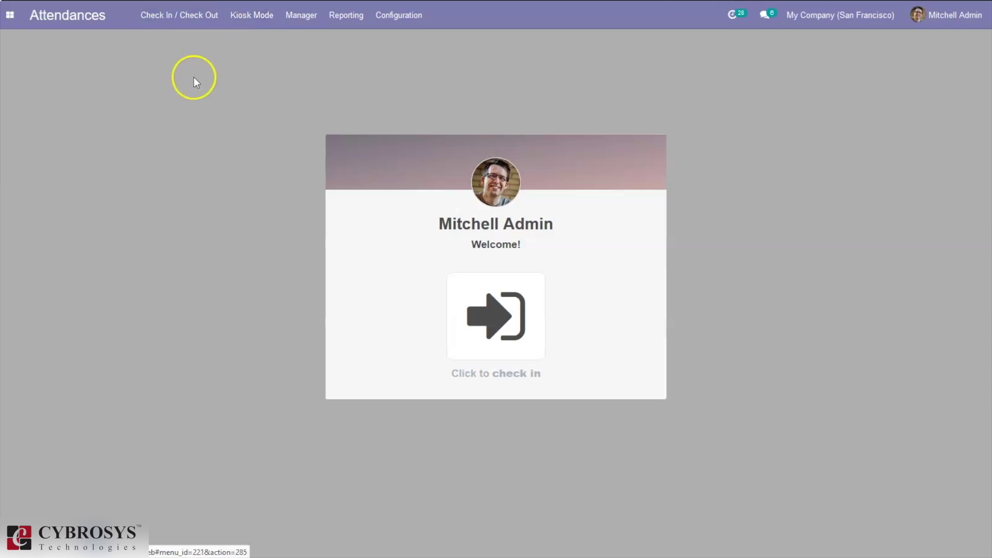
# In kiosk mode, identify Mitchell Admin manually by searching 'm' and check him in
pyautogui.click(249, 19)
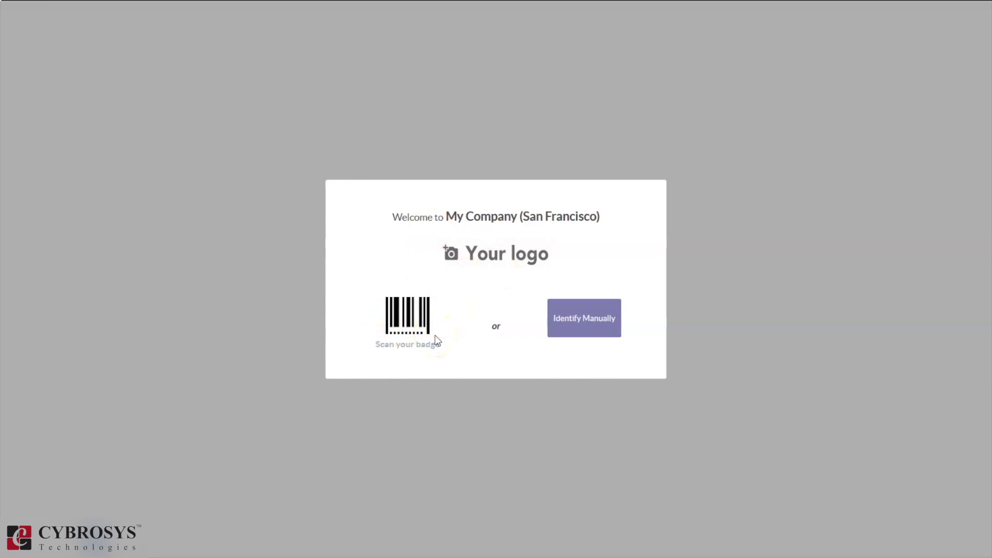
pyautogui.click(585, 331)
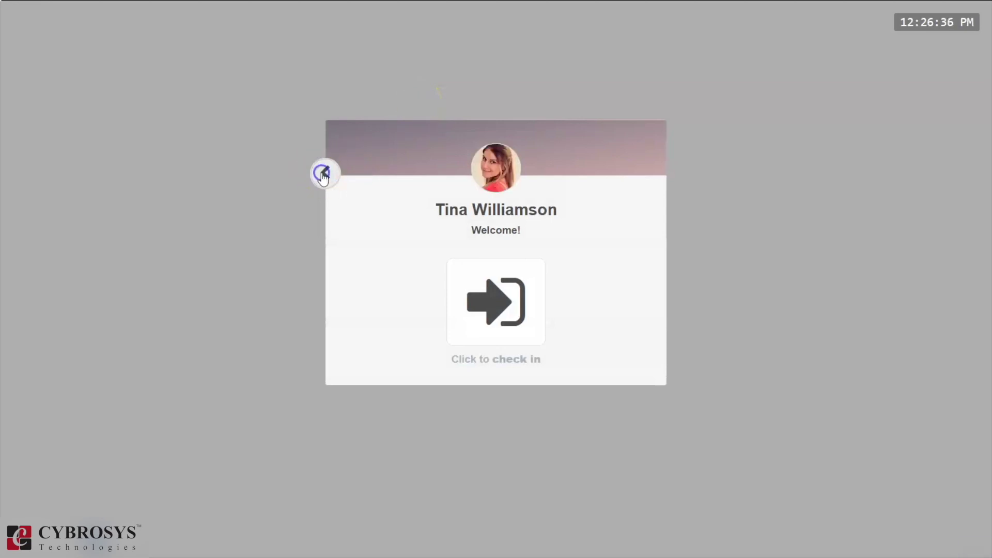
pyautogui.click(328, 175)
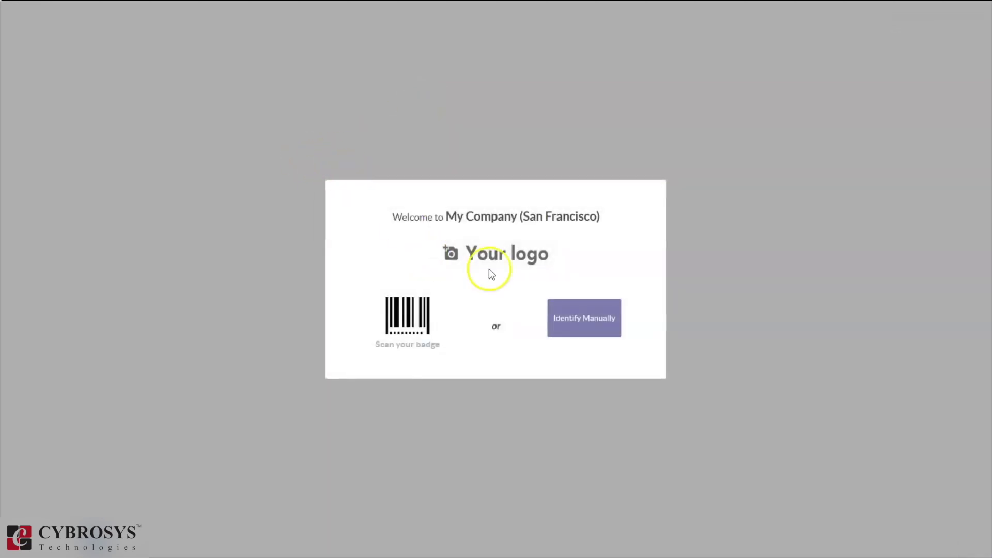
pyautogui.click(610, 330)
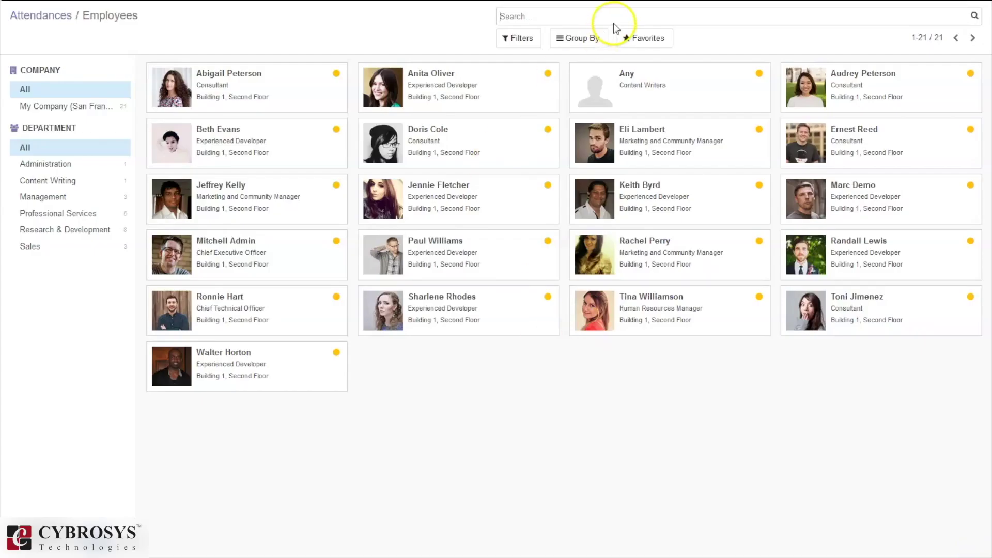
pyautogui.write('mi')
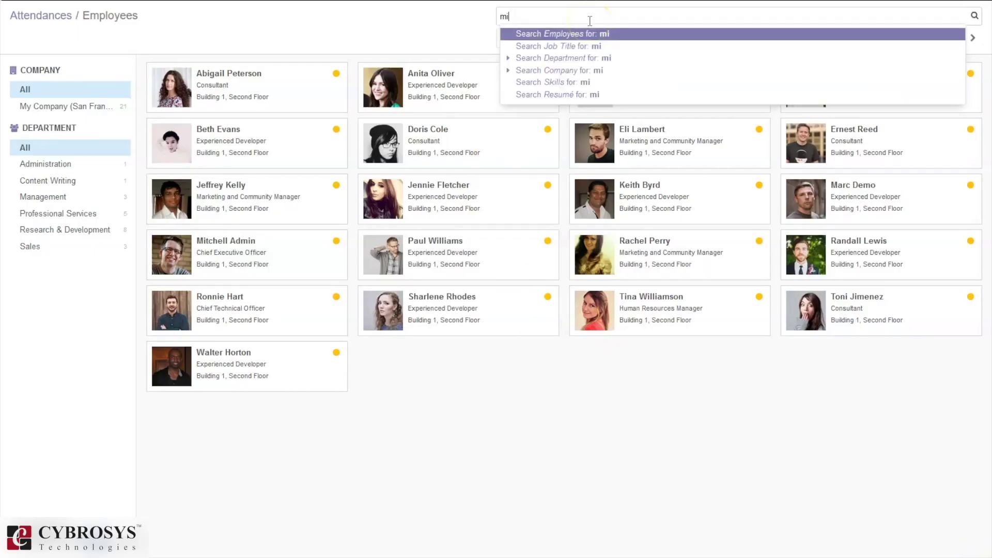
pyautogui.click(255, 259)
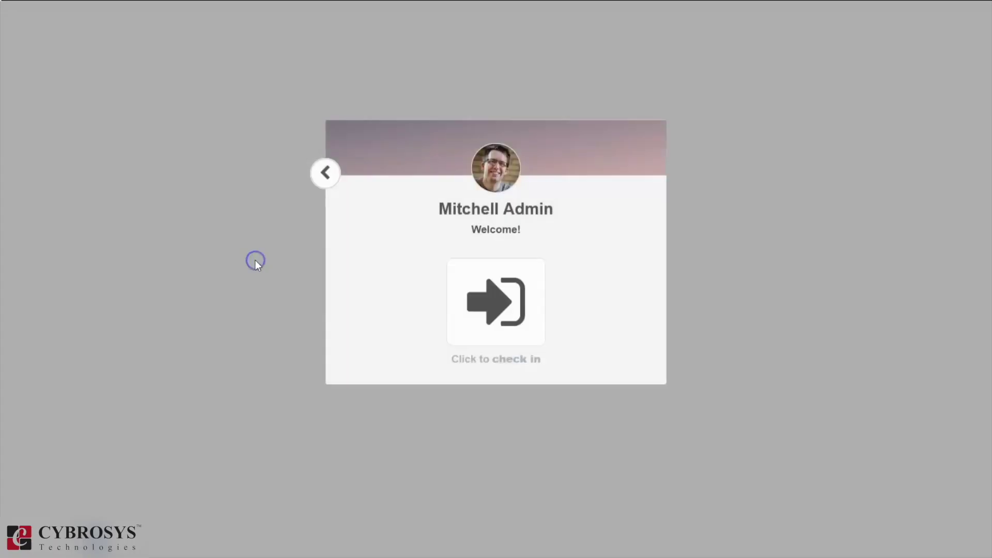
pyautogui.click(511, 306)
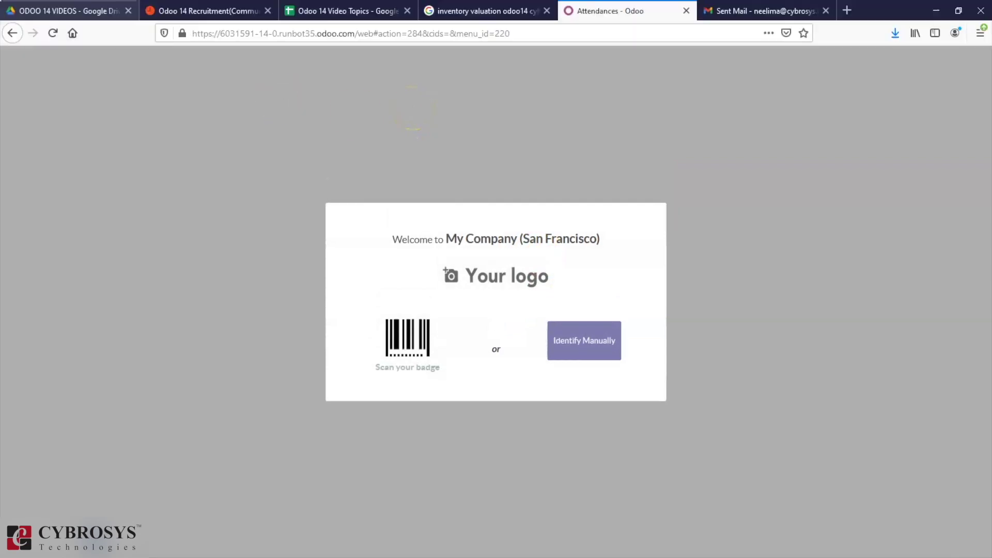
# Leave kiosk mode to the Attendances settings page, where Employee PIN is unticked
pyautogui.click(11, 33)
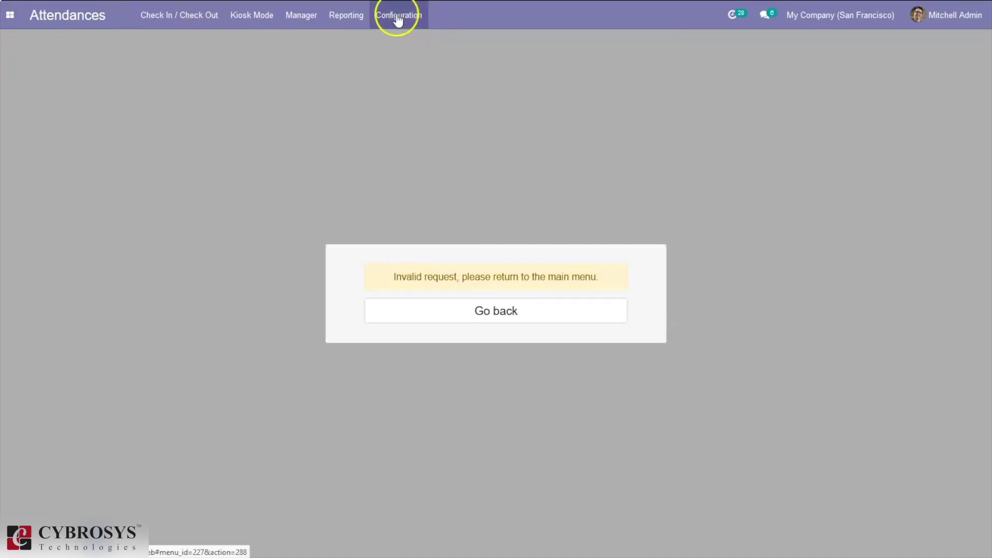
pyautogui.click(486, 311)
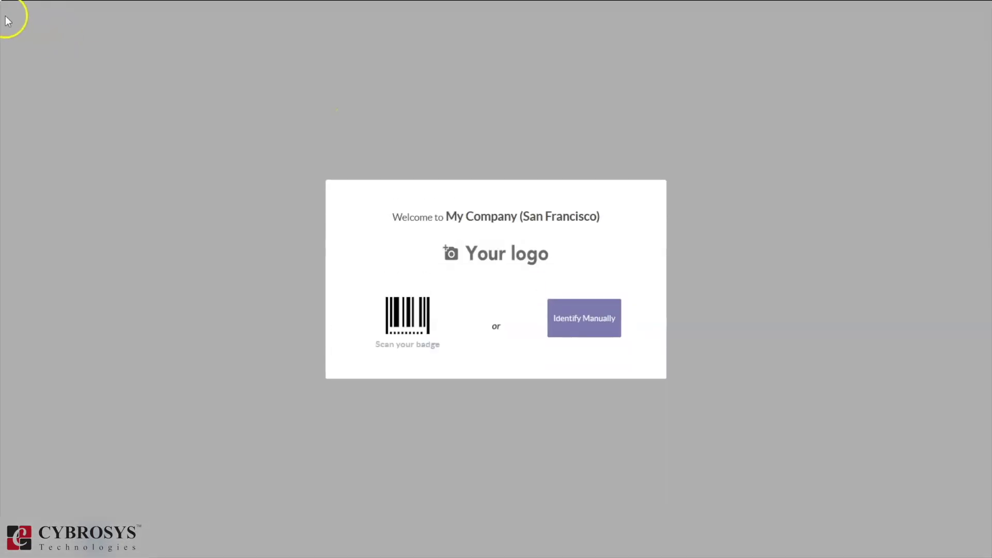
pyautogui.click(13, 31)
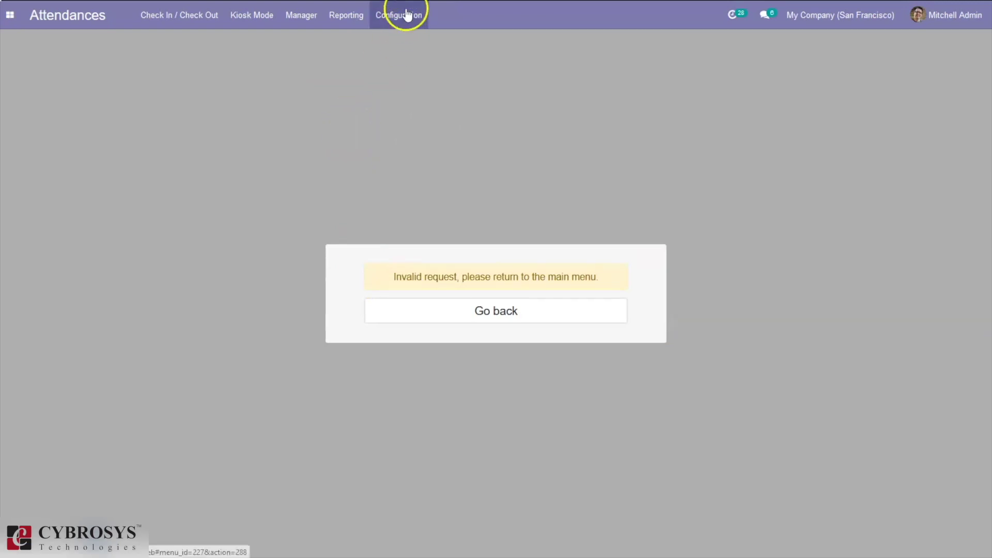
pyautogui.click(407, 15)
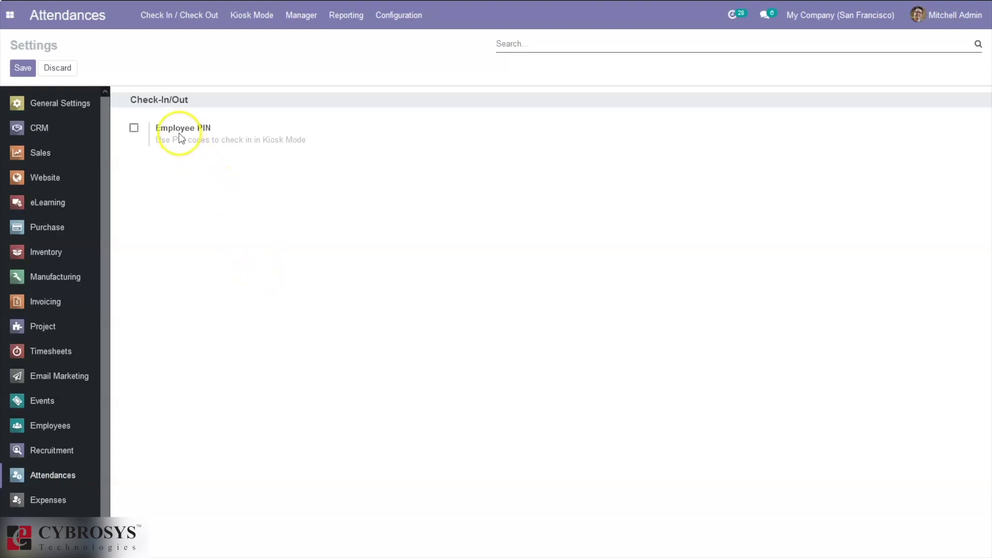
# Tick the Employee PIN option and save the Attendances settings
pyautogui.click(133, 129)
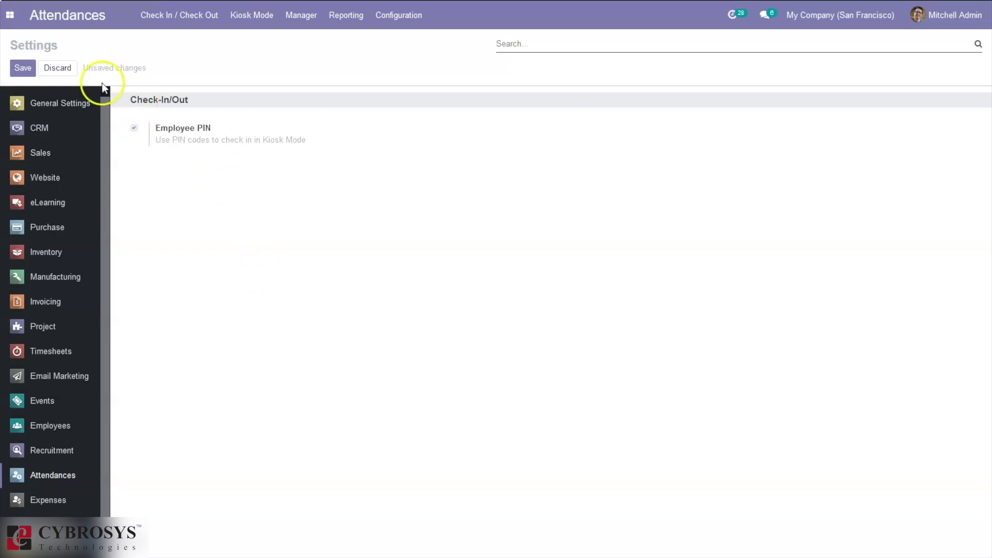
pyautogui.click(24, 66)
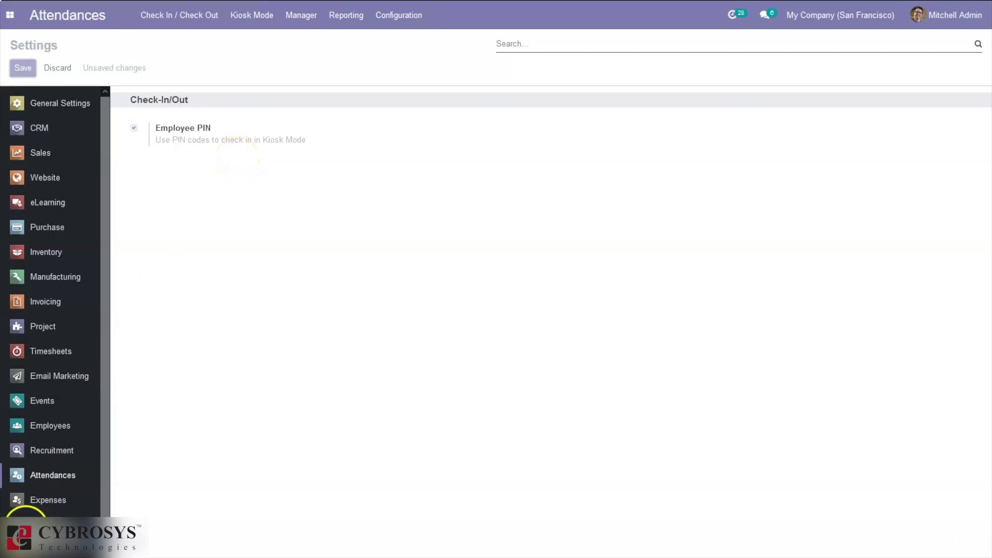
pyautogui.click(11, 21)
# Find Mitchell Admin's employee record in Employees by searching 'mi'
pyautogui.moveTo(81, 97); pyautogui.dragTo(80, 170)
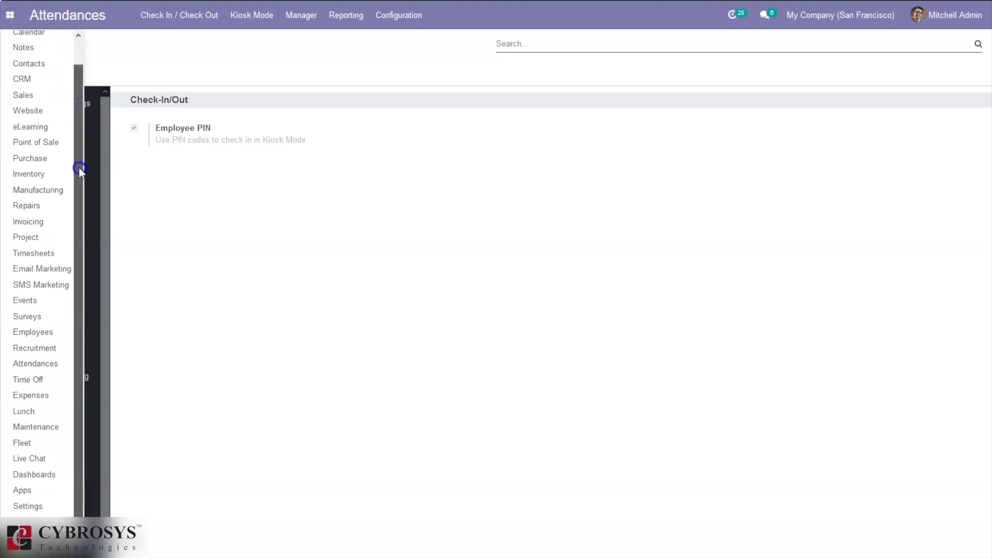
pyautogui.click(40, 332)
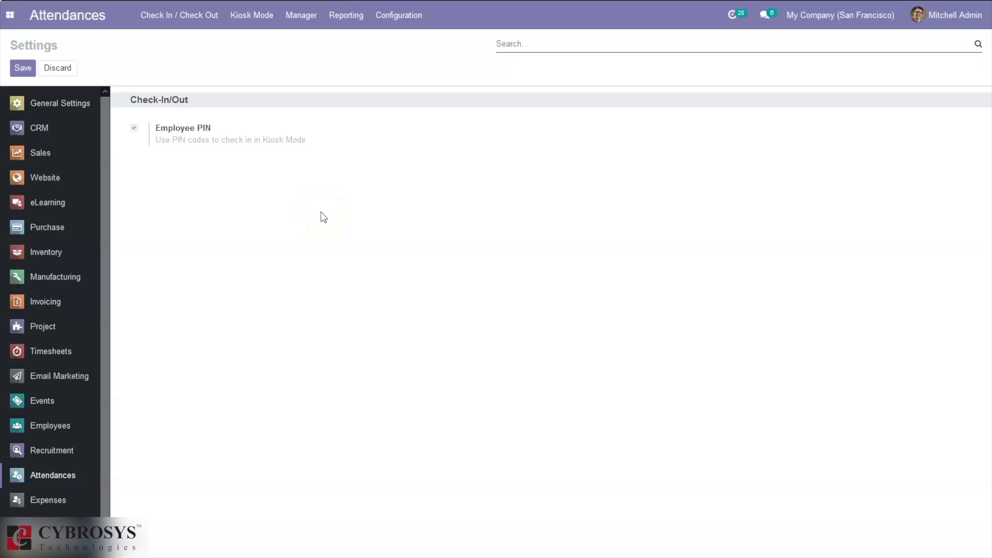
pyautogui.click(373, 67)
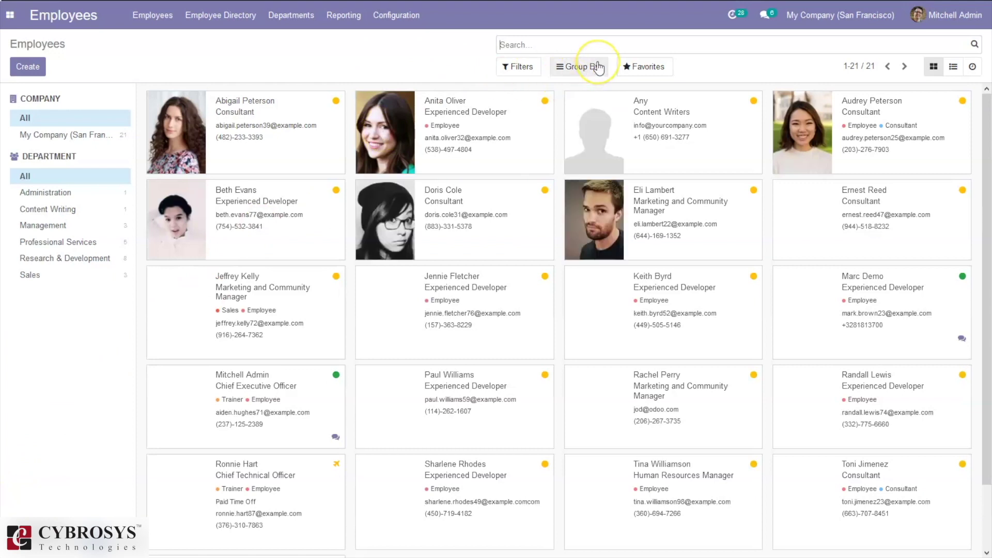
pyautogui.write('mi')
pyautogui.press('Return')
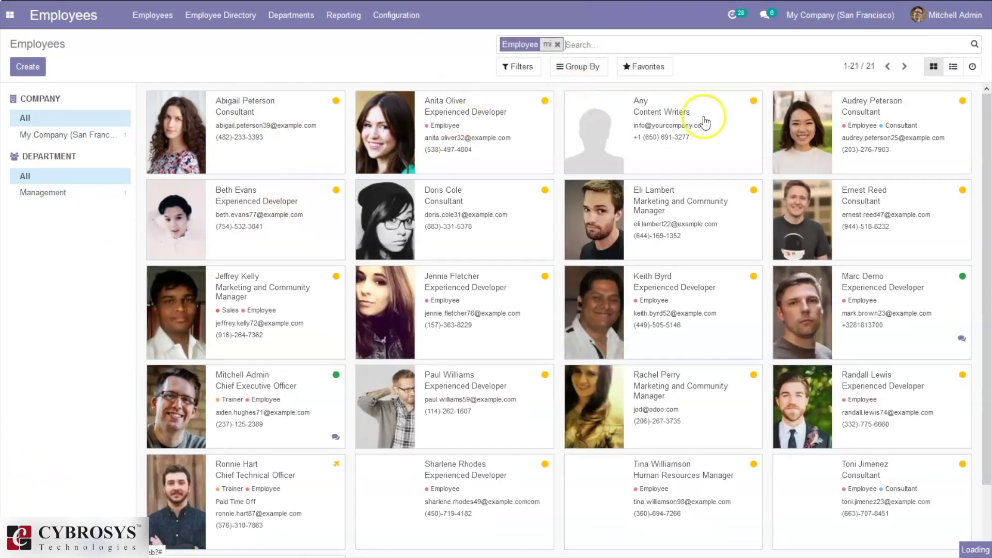
pyautogui.click(309, 122)
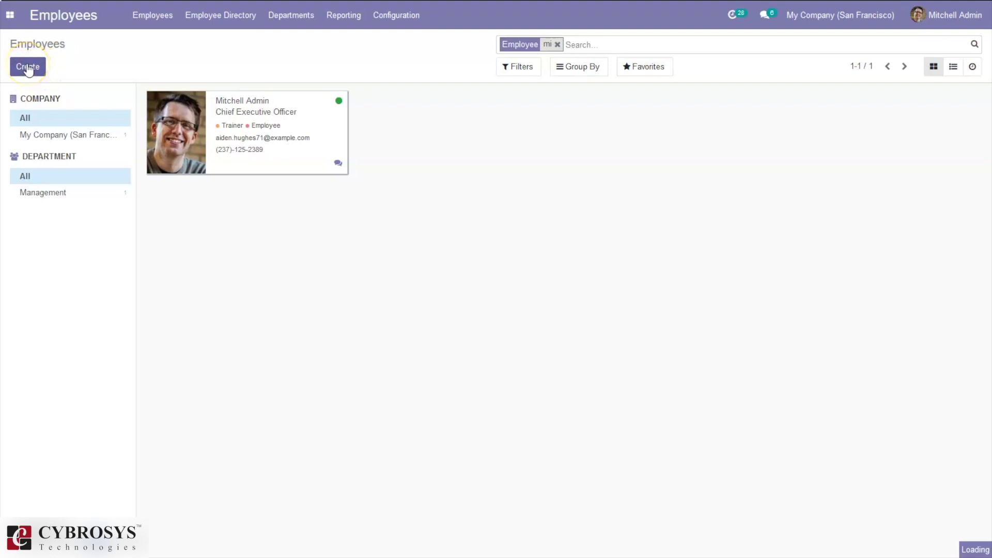
pyautogui.click(28, 69)
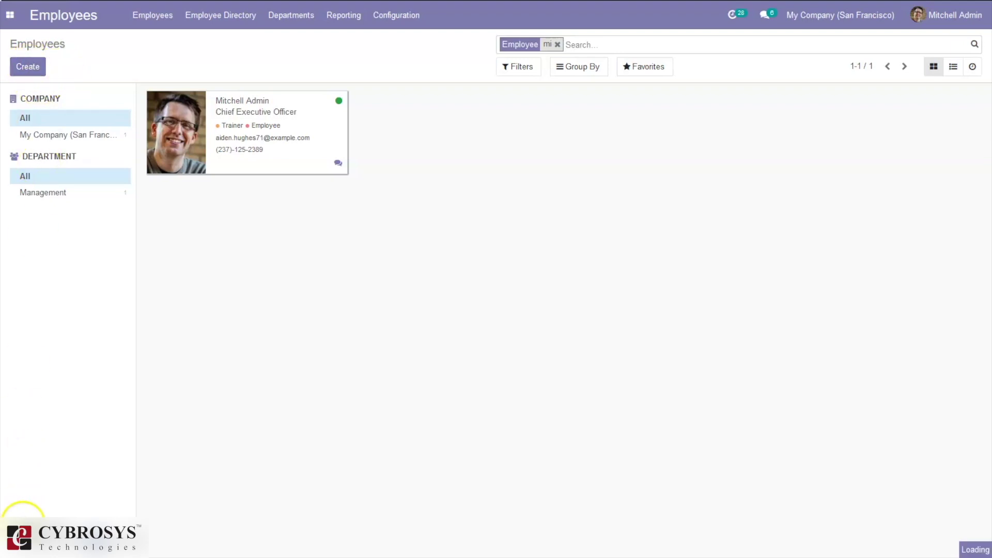
pyautogui.click(450, 377)
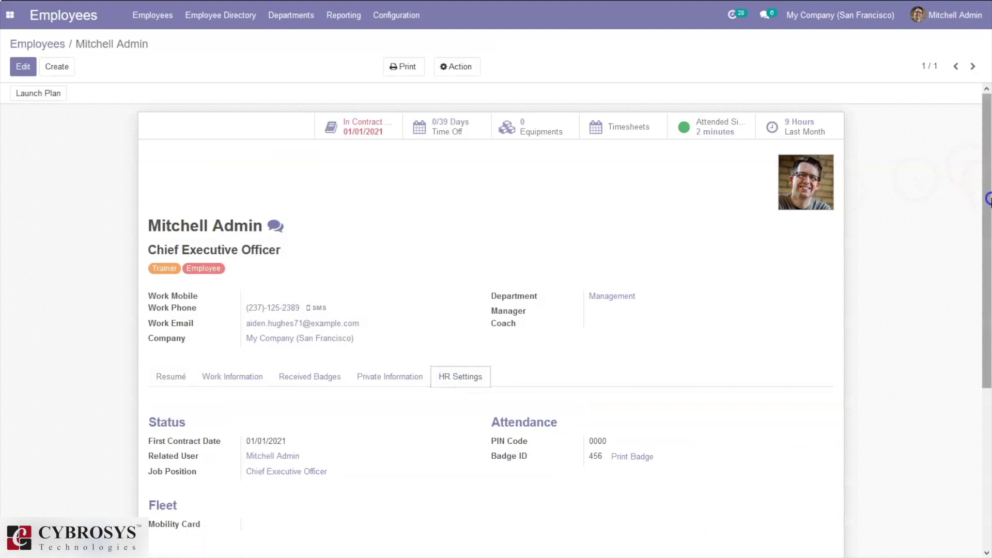
pyautogui.scroll(-5, 988, 198)
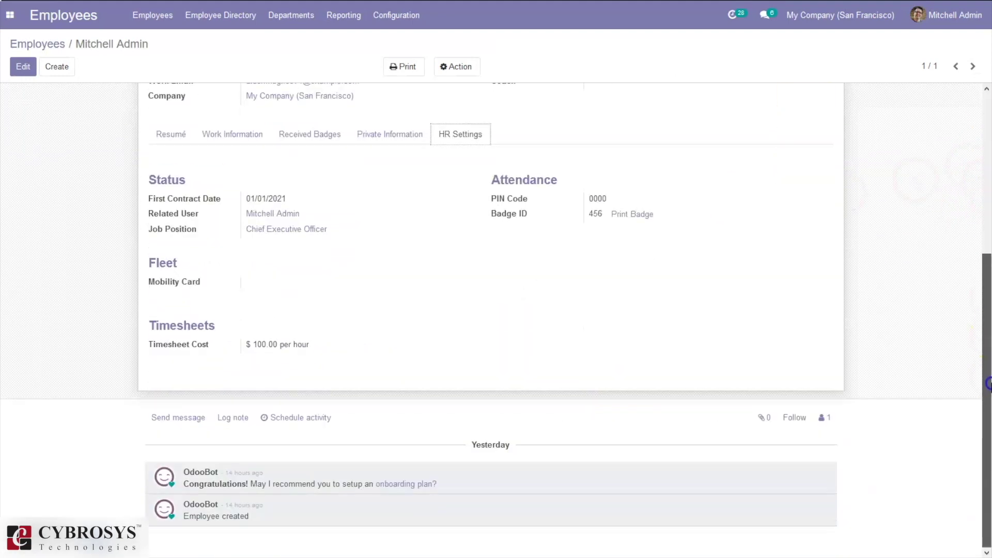
pyautogui.click(22, 61)
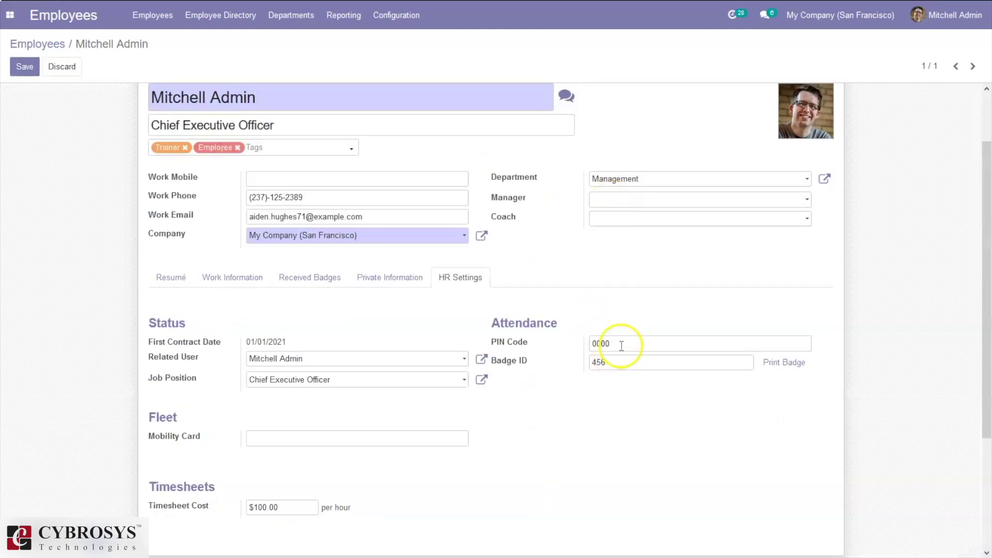
pyautogui.doubleClick(594, 344)
pyautogui.write('1111')
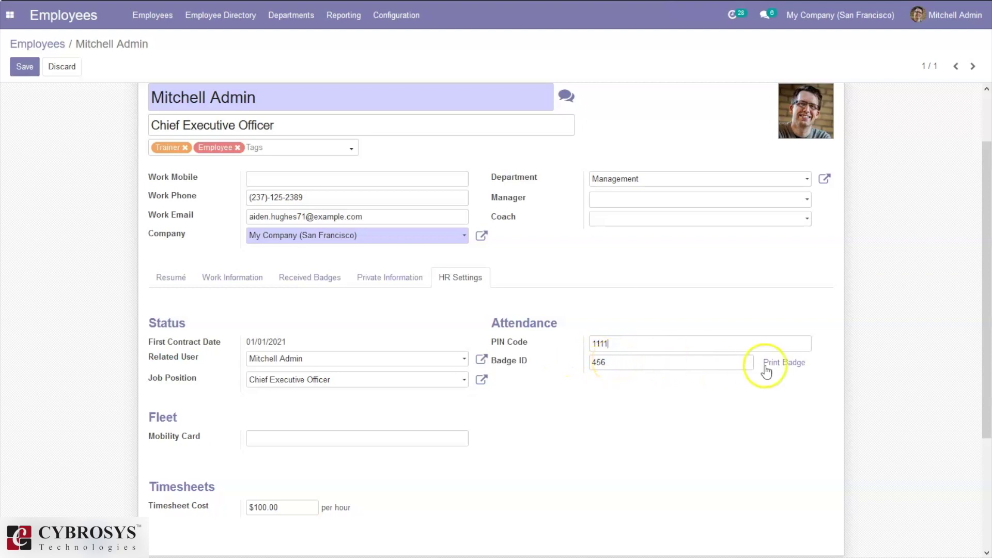
pyautogui.click(14, 73)
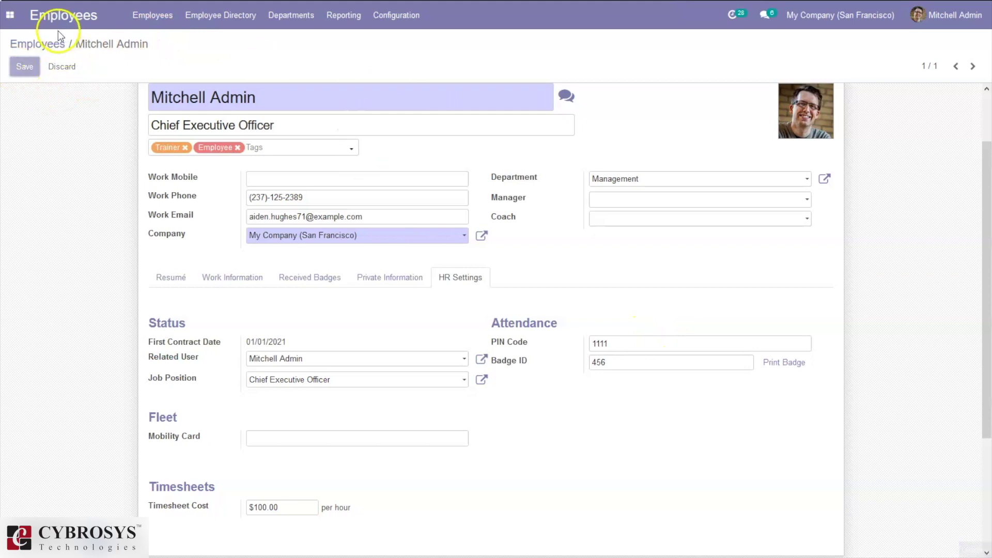
pyautogui.click(12, 18)
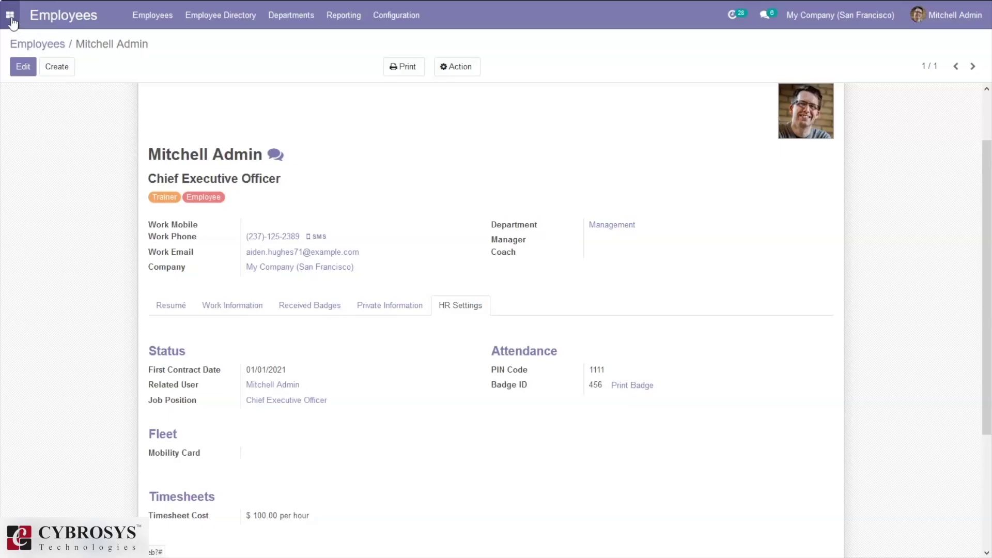
pyautogui.click(10, 15)
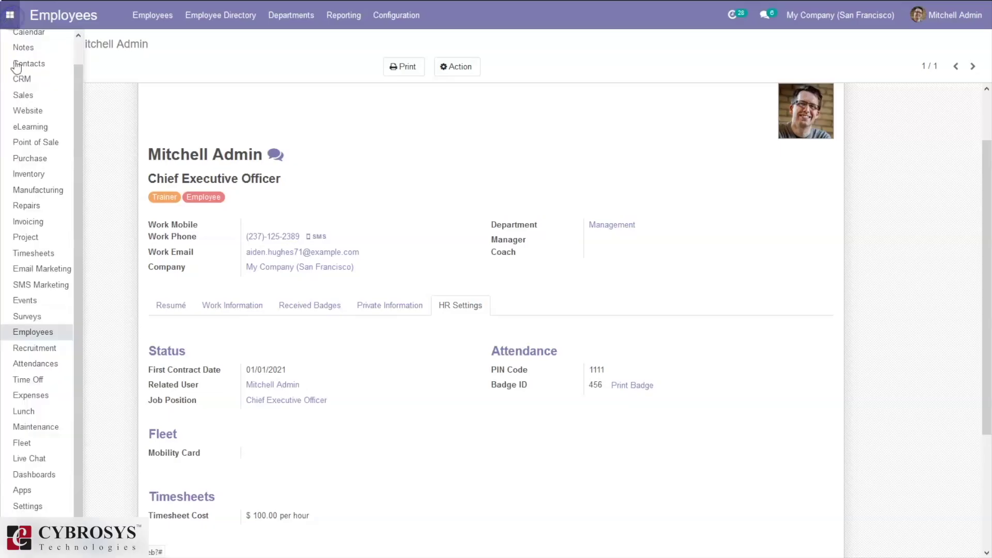
# Start the Attendances kiosk and choose manual employee identification
pyautogui.click(35, 364)
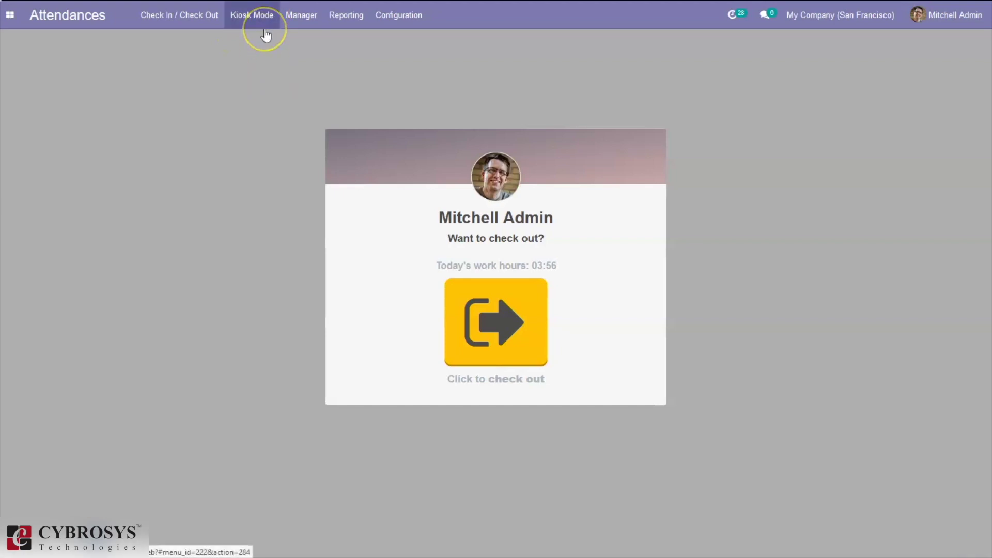
pyautogui.click(266, 36)
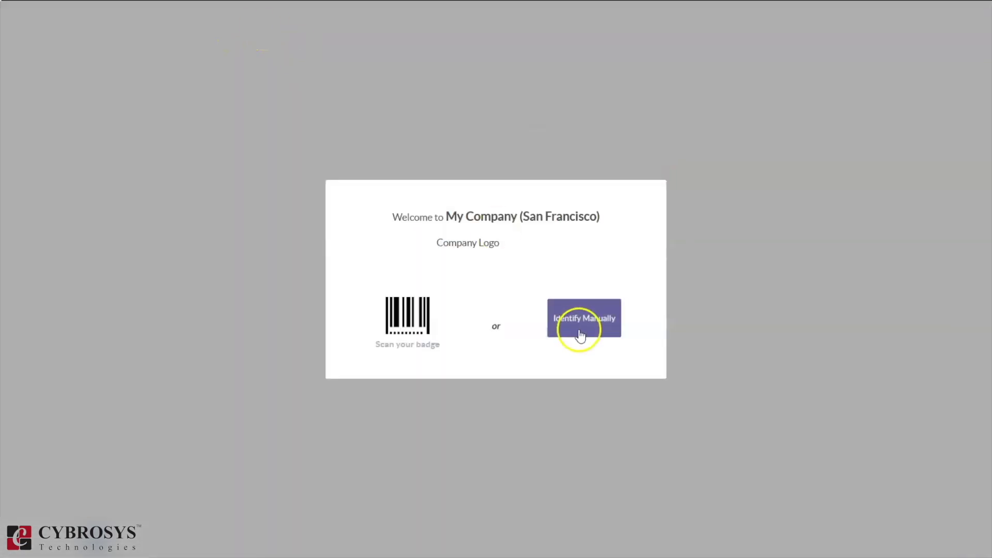
pyautogui.click(579, 333)
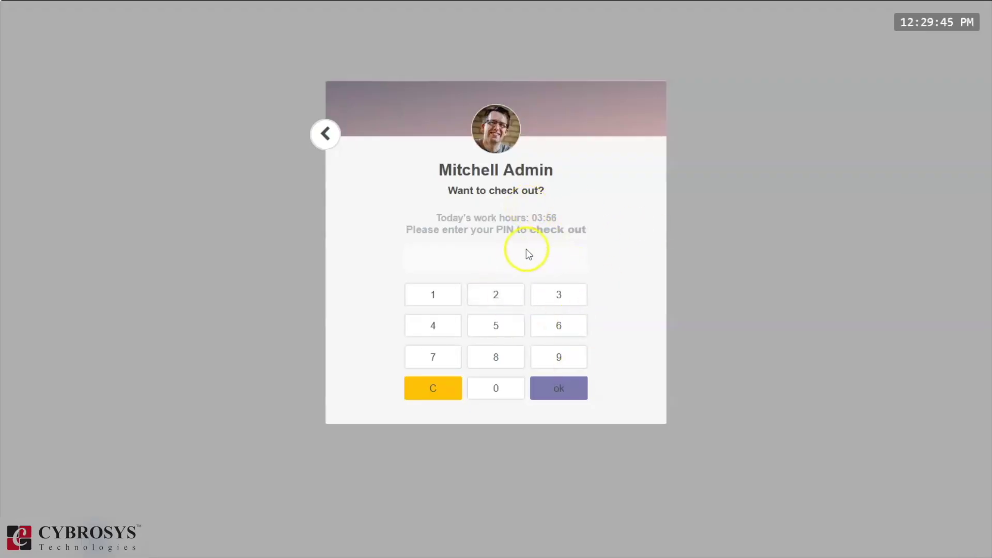
pyautogui.click(442, 299)
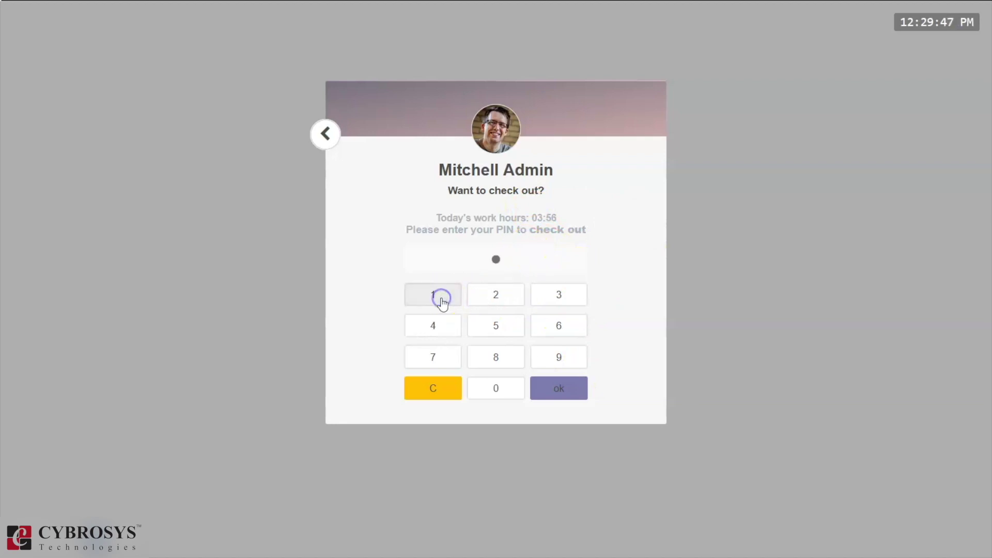
pyautogui.click(442, 300)
pyautogui.click(583, 393)
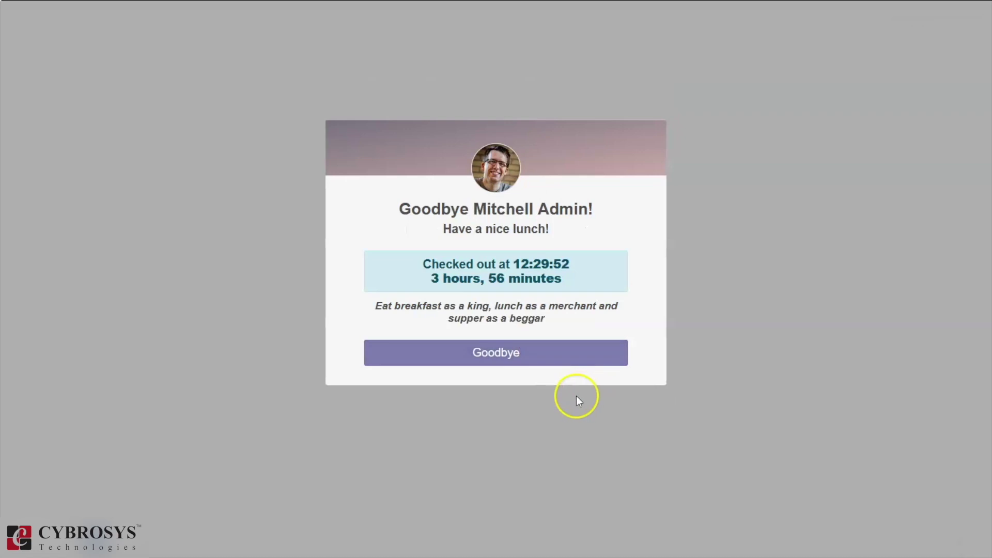
pyautogui.click(477, 365)
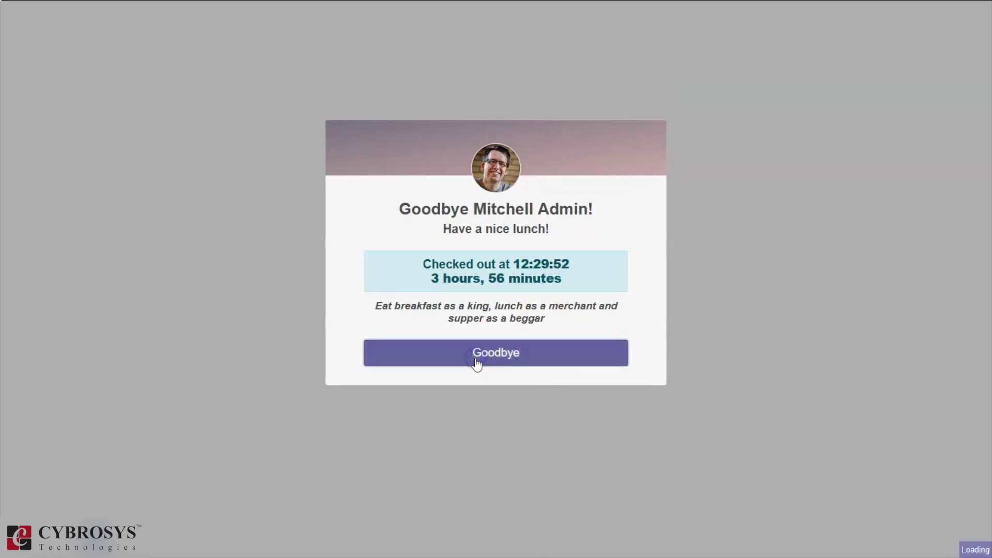
pyautogui.click(513, 352)
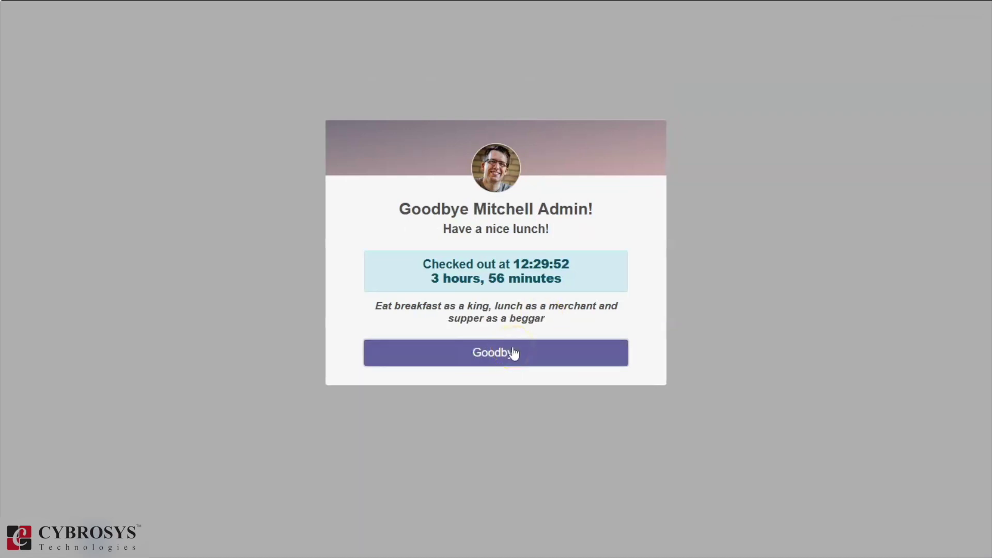
pyautogui.click(594, 348)
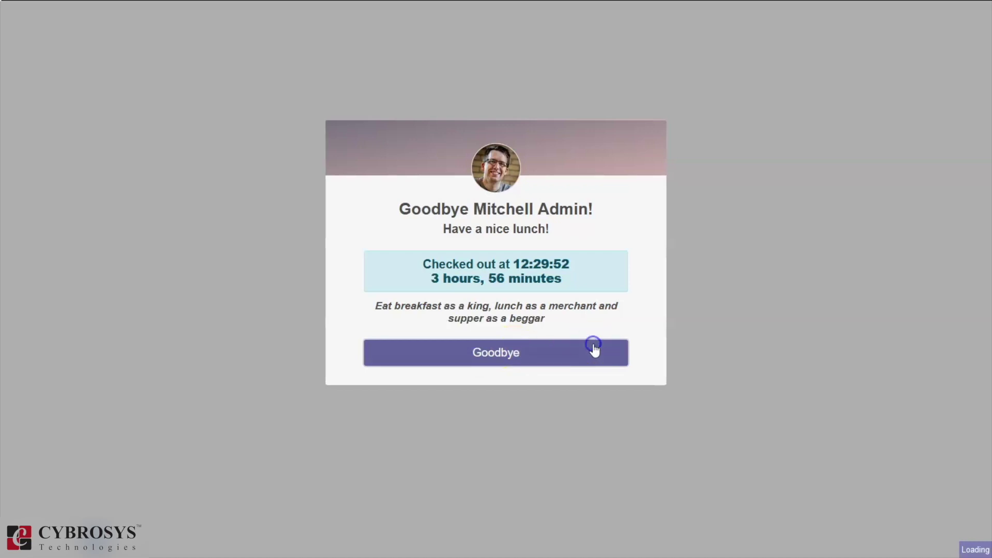
pyautogui.click(525, 383)
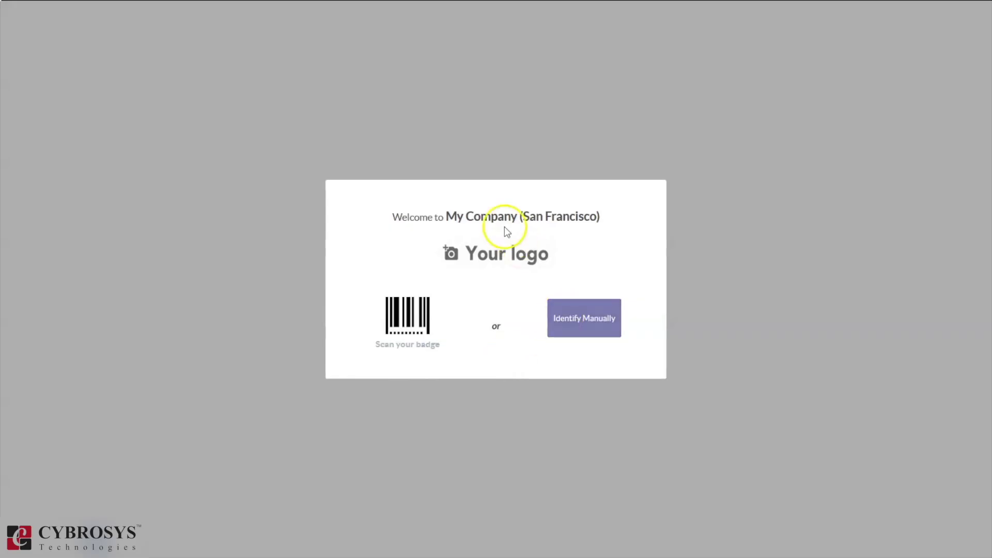
pyautogui.click(11, 33)
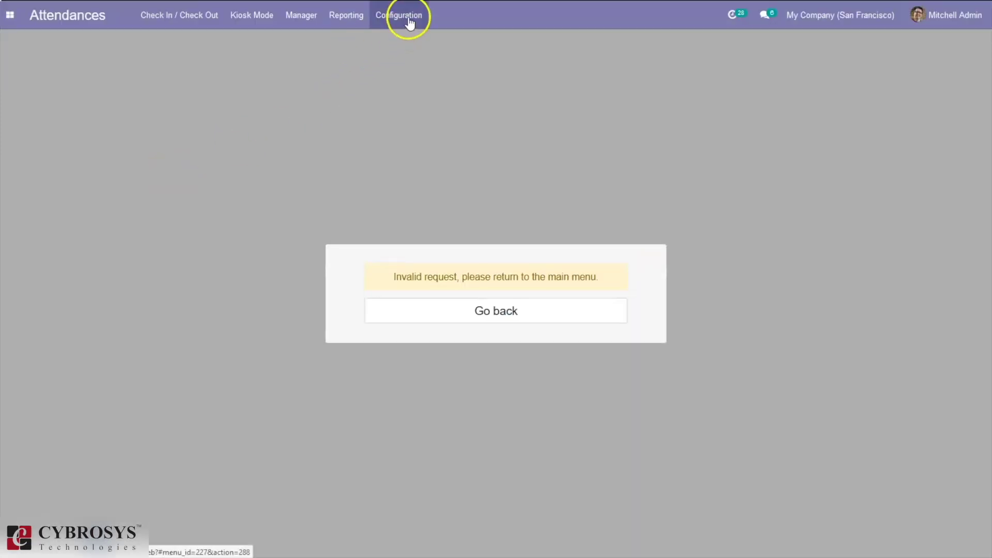
# Review the Manager attendance records list, then the Manager employees overview
pyautogui.click(311, 11)
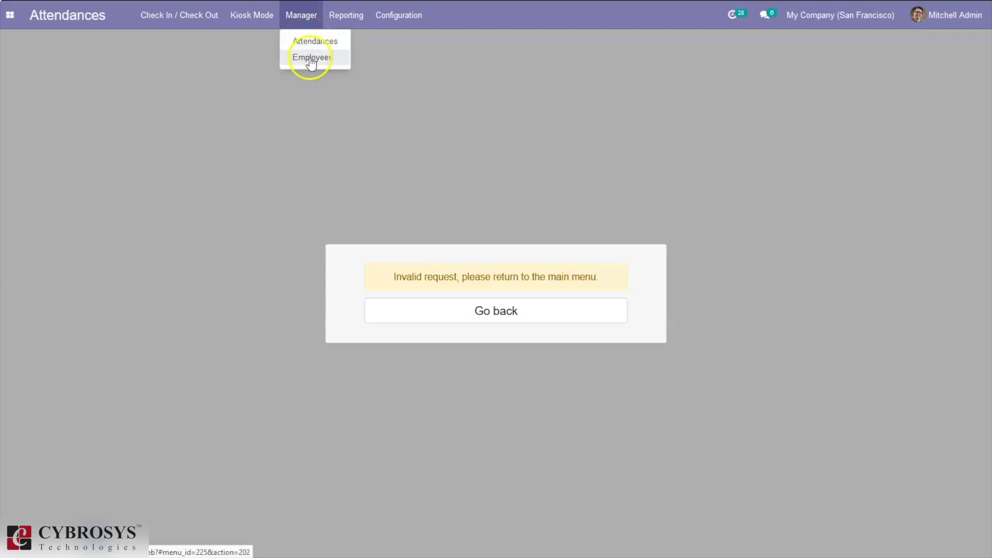
pyautogui.click(309, 42)
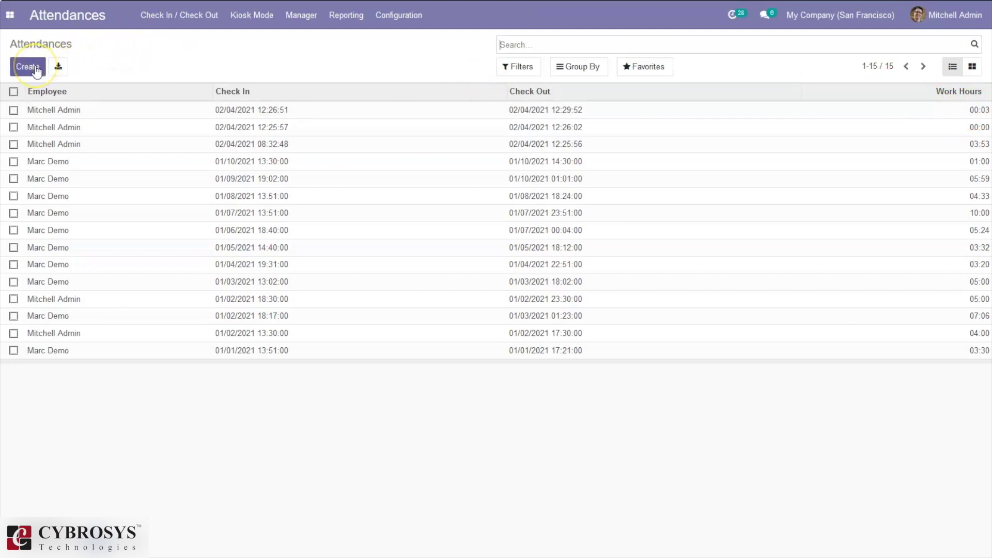
pyautogui.click(316, 23)
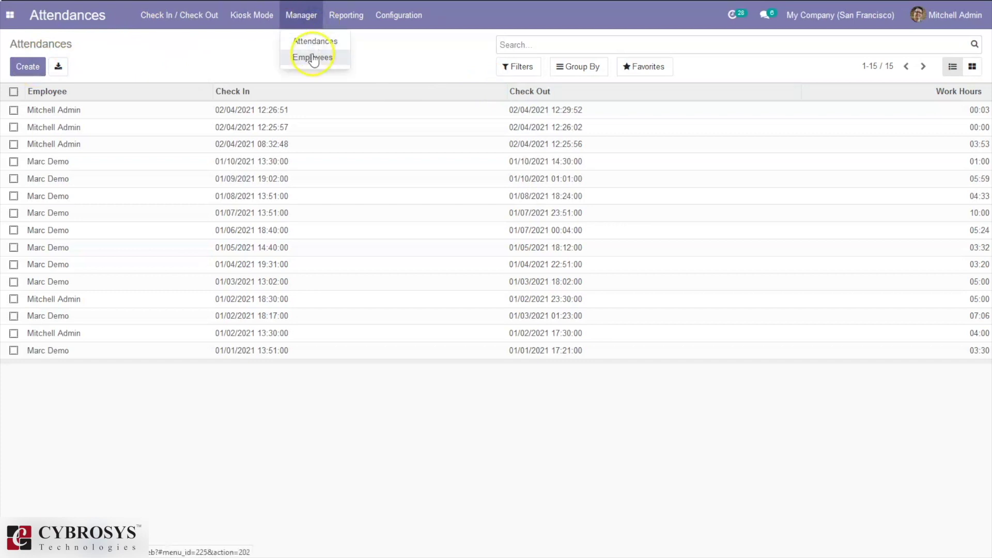
pyautogui.click(313, 57)
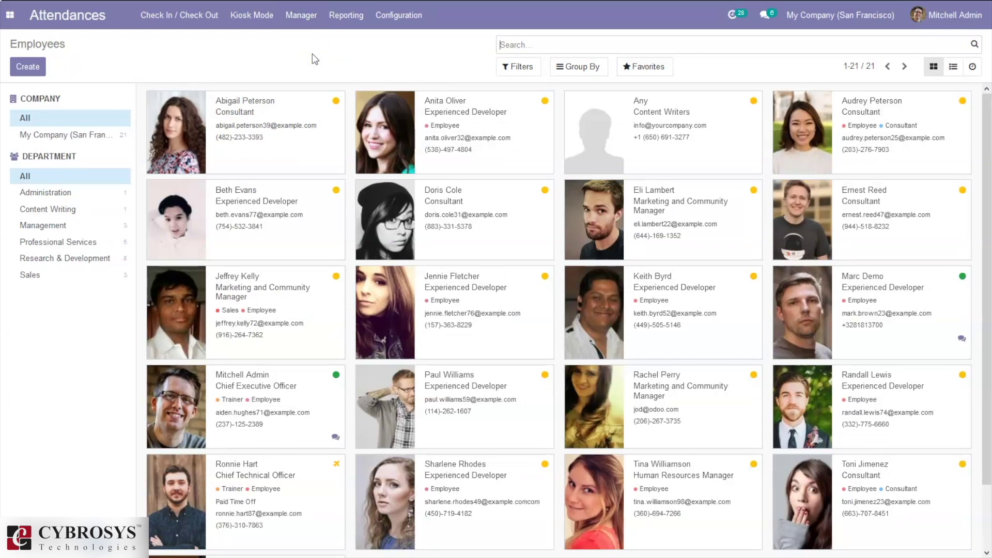
pyautogui.click(364, 21)
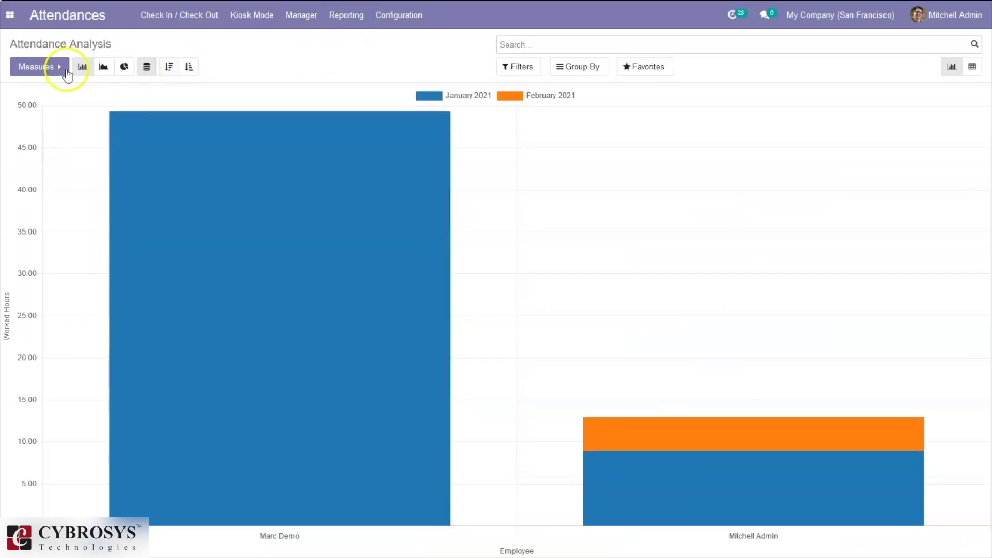
# Check the available measures and group the Attendance Analysis chart by Employee only
pyautogui.click(46, 68)
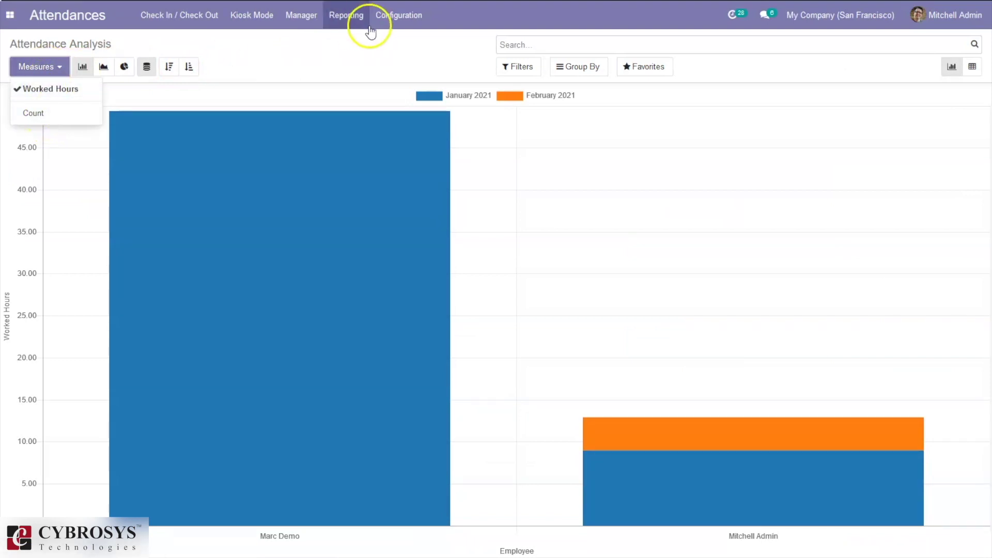
pyautogui.click(318, 50)
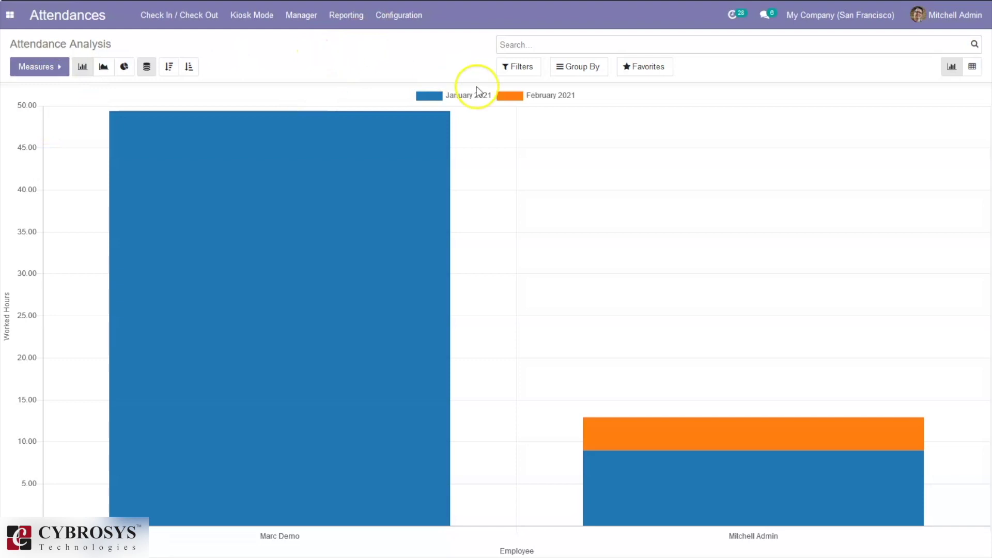
pyautogui.click(578, 67)
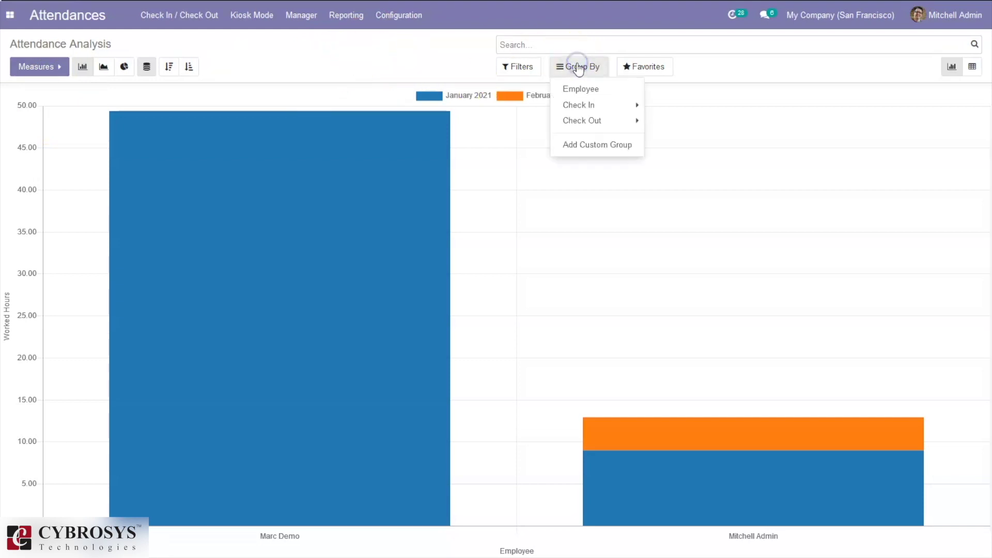
pyautogui.click(583, 89)
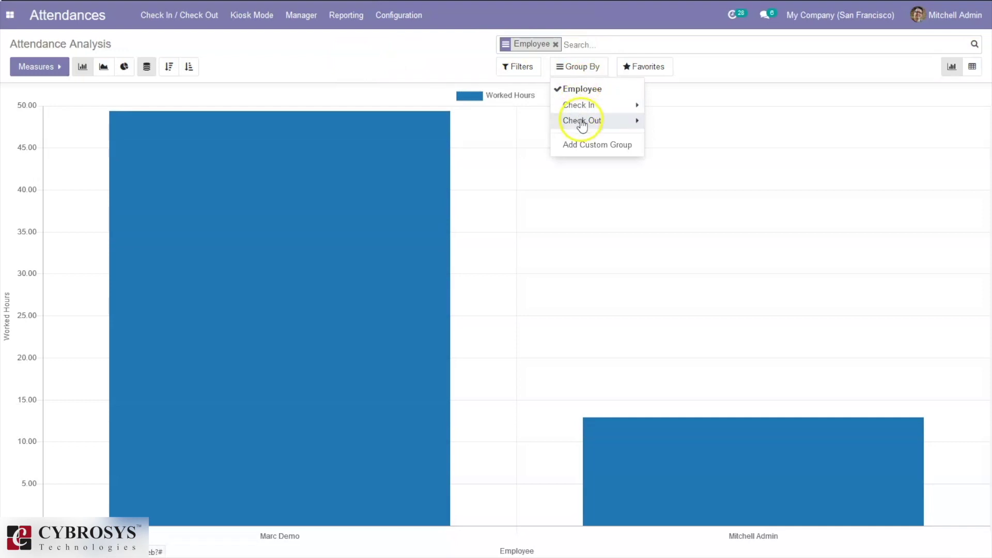
# Look over the Check In date filter options, then show the analysis as a pivot table
pyautogui.click(527, 72)
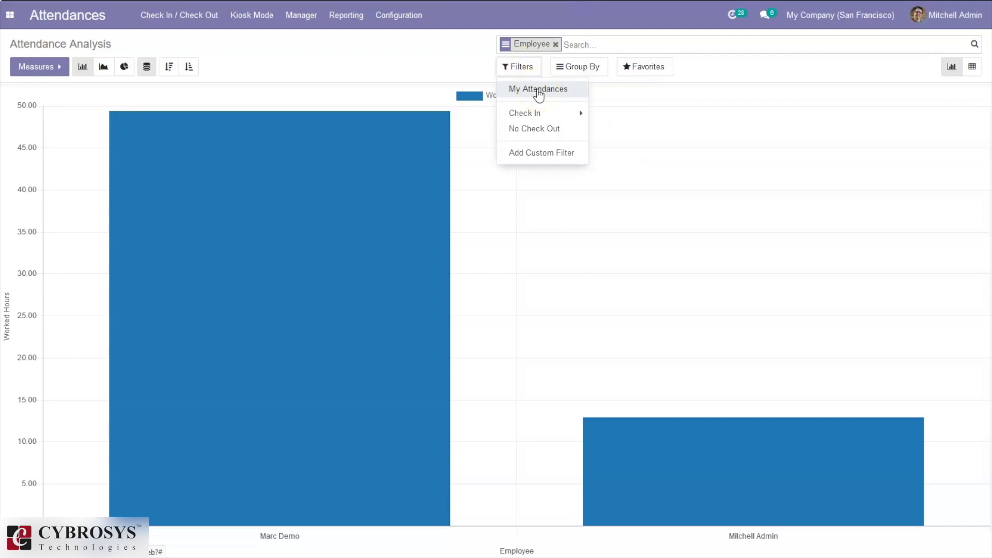
pyautogui.click(538, 115)
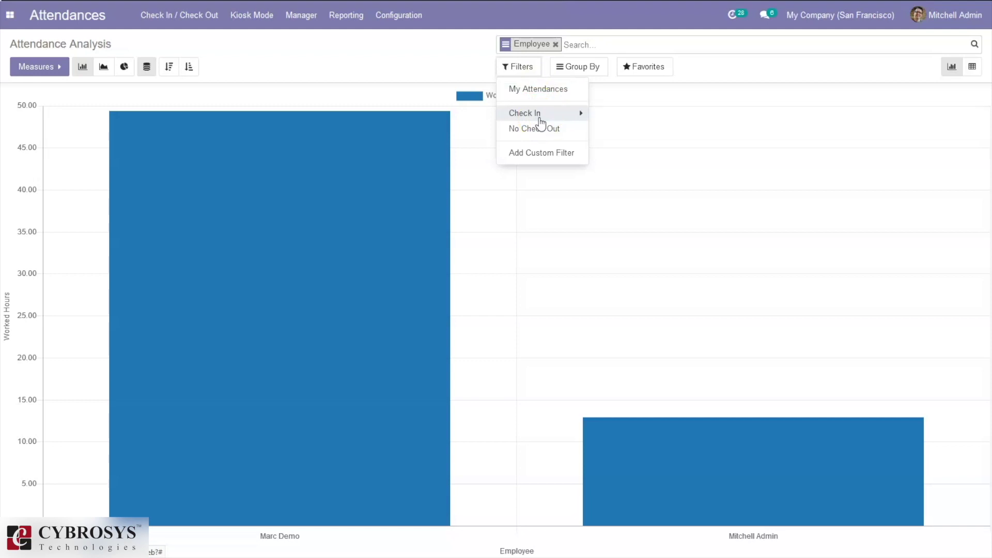
pyautogui.click(749, 58)
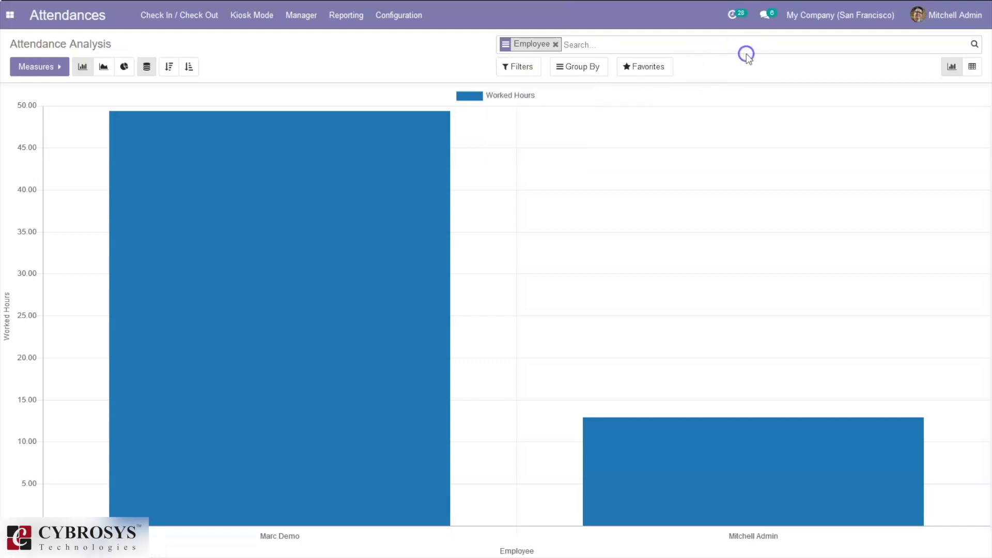
pyautogui.click(965, 75)
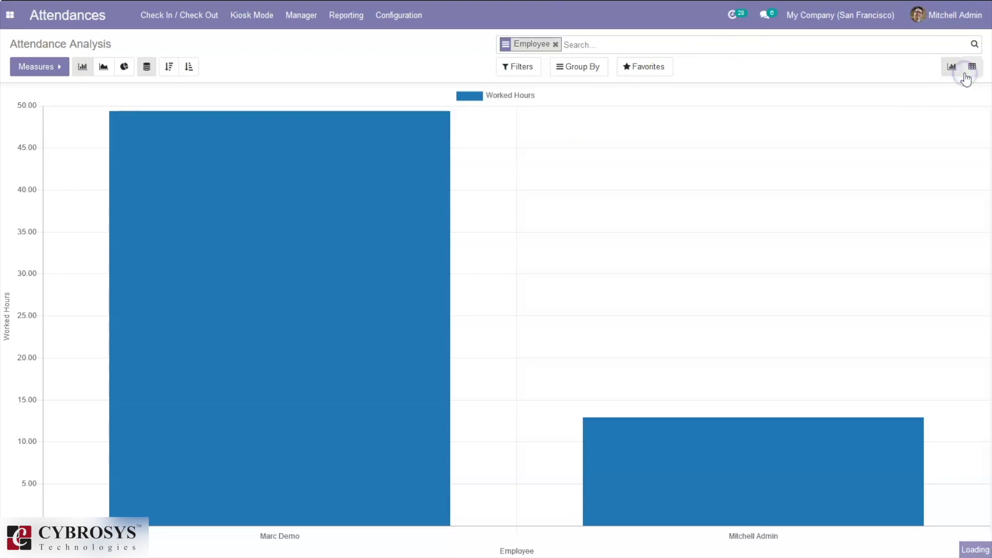